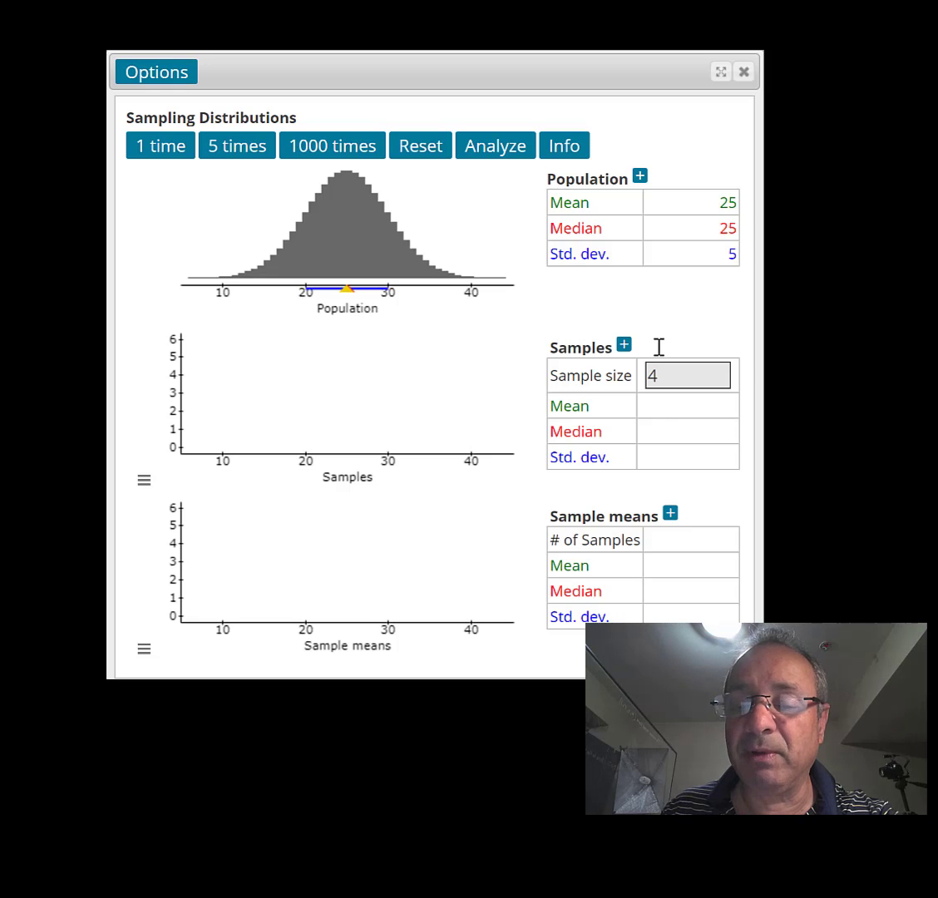
- Draw four single samples of size 4, then five more, for nine sample means averaging 25.2635
click(165, 150)
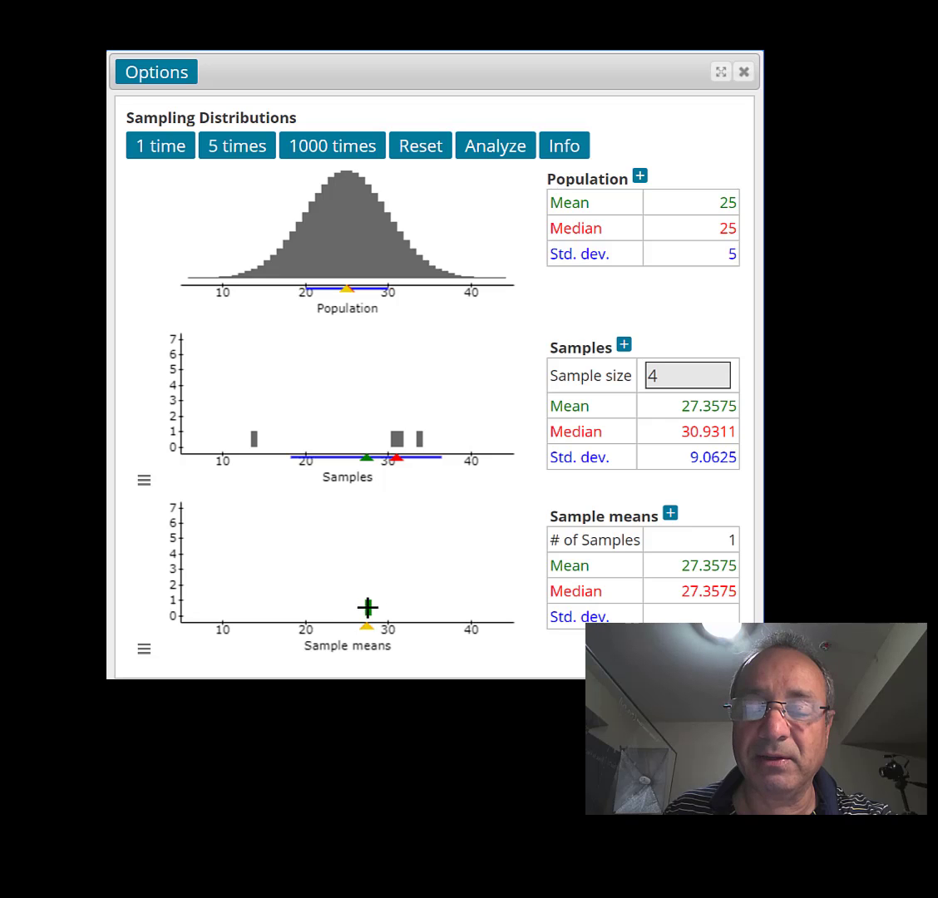
click(139, 153)
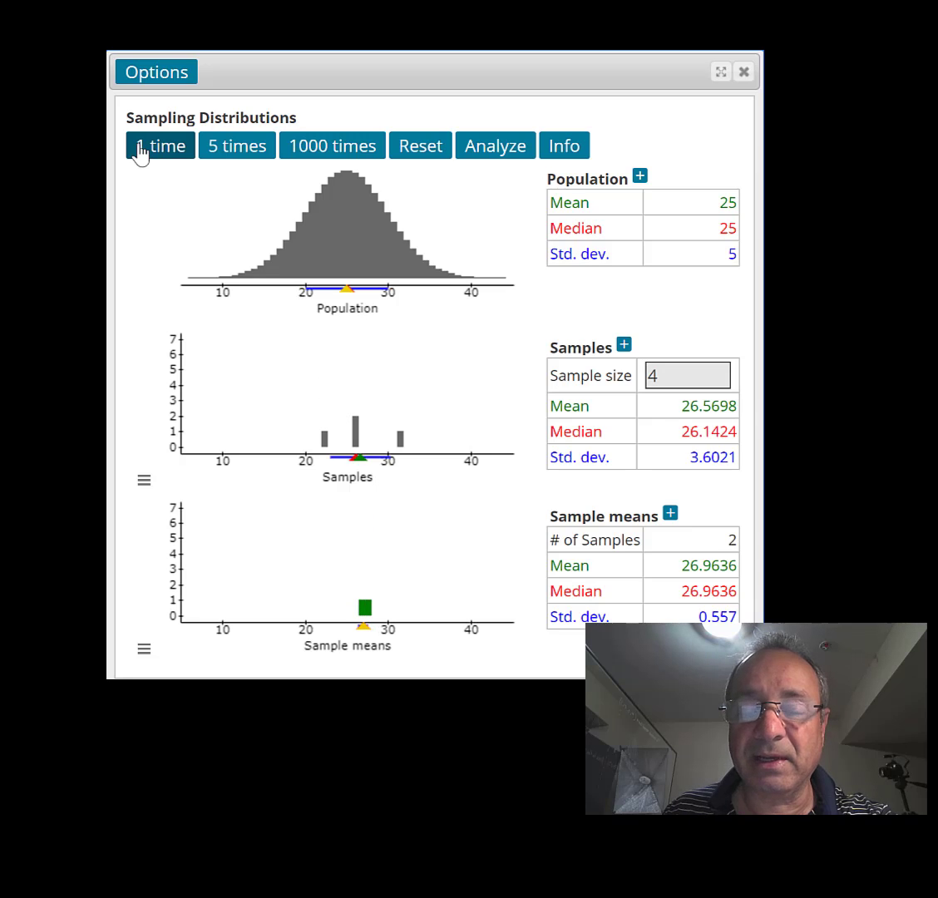
click(139, 153)
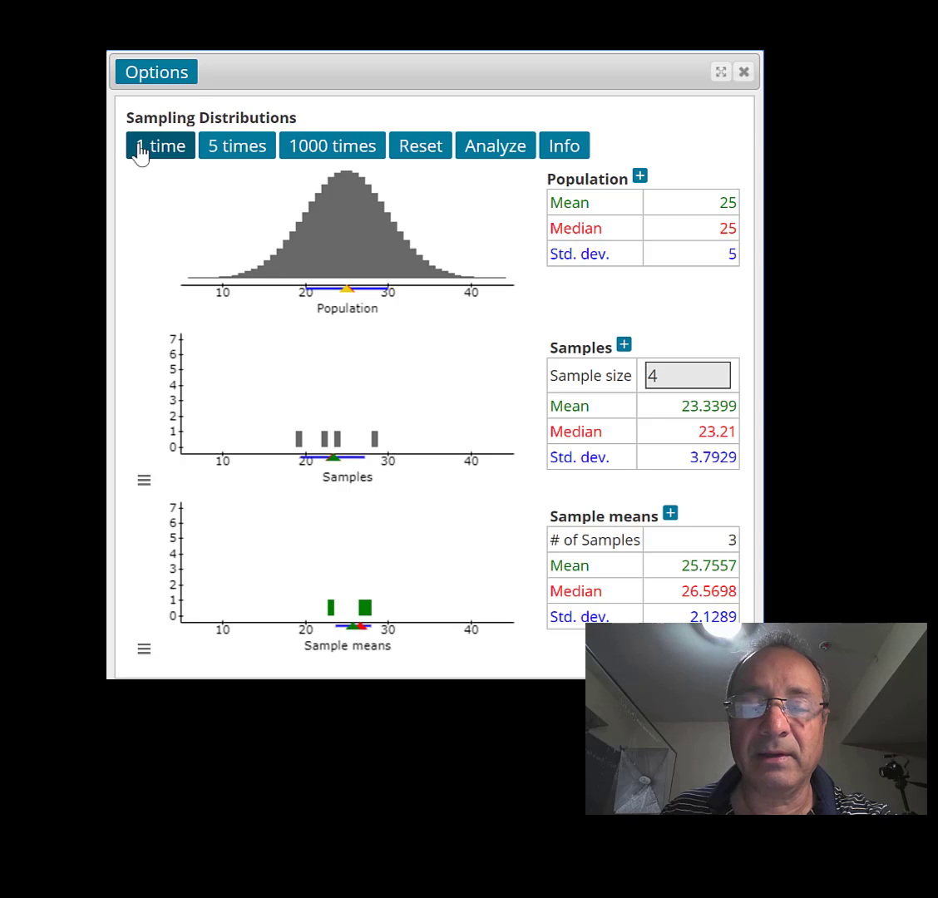
click(140, 153)
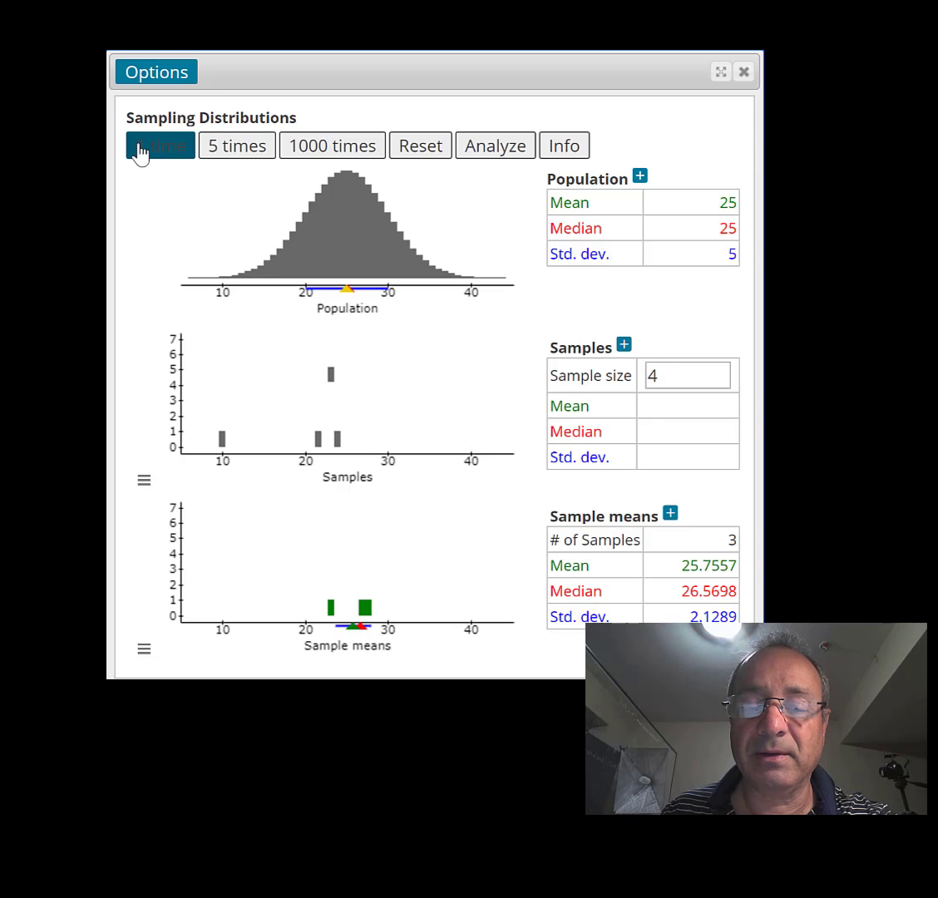
click(233, 150)
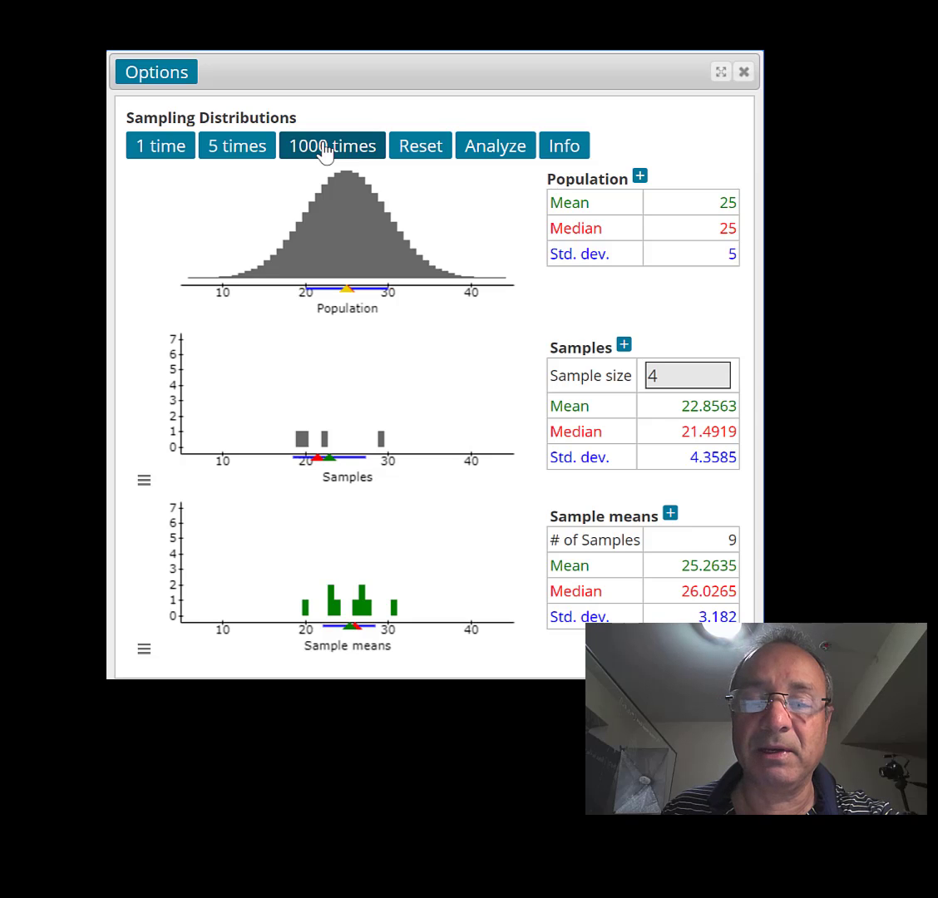
- Add six batches of 1000 samples, reaching 6009 size-4 sample means with SD about 2.47
click(325, 154)
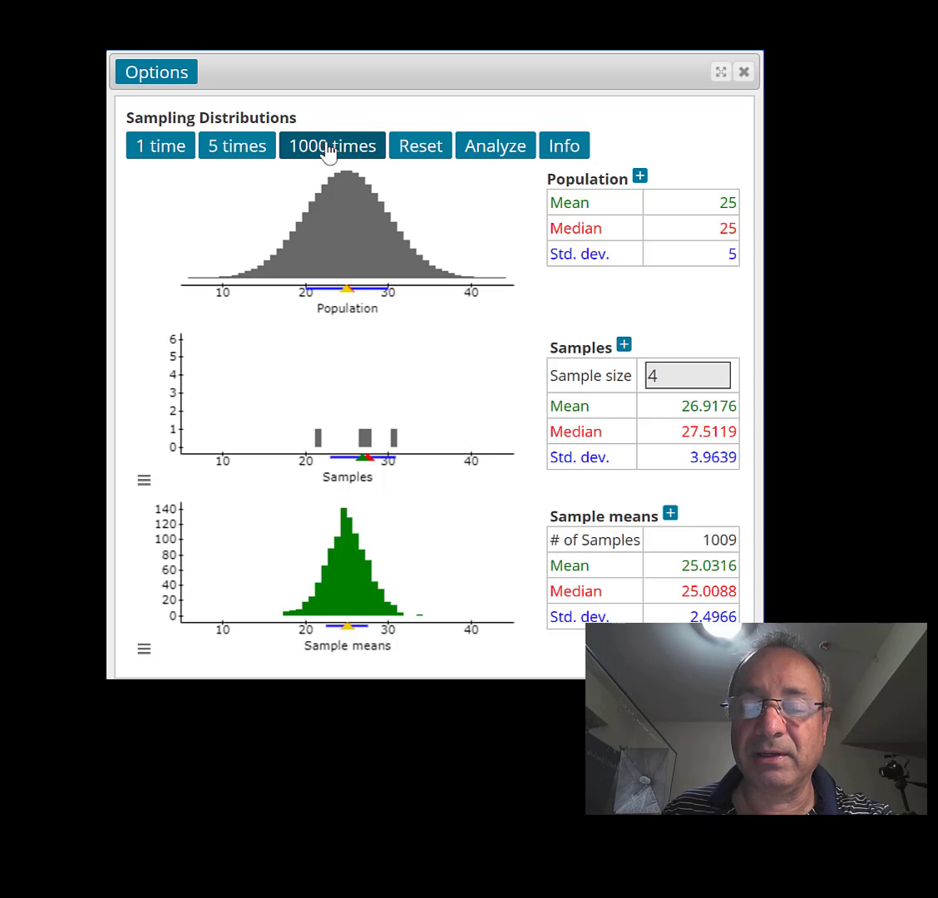
click(329, 153)
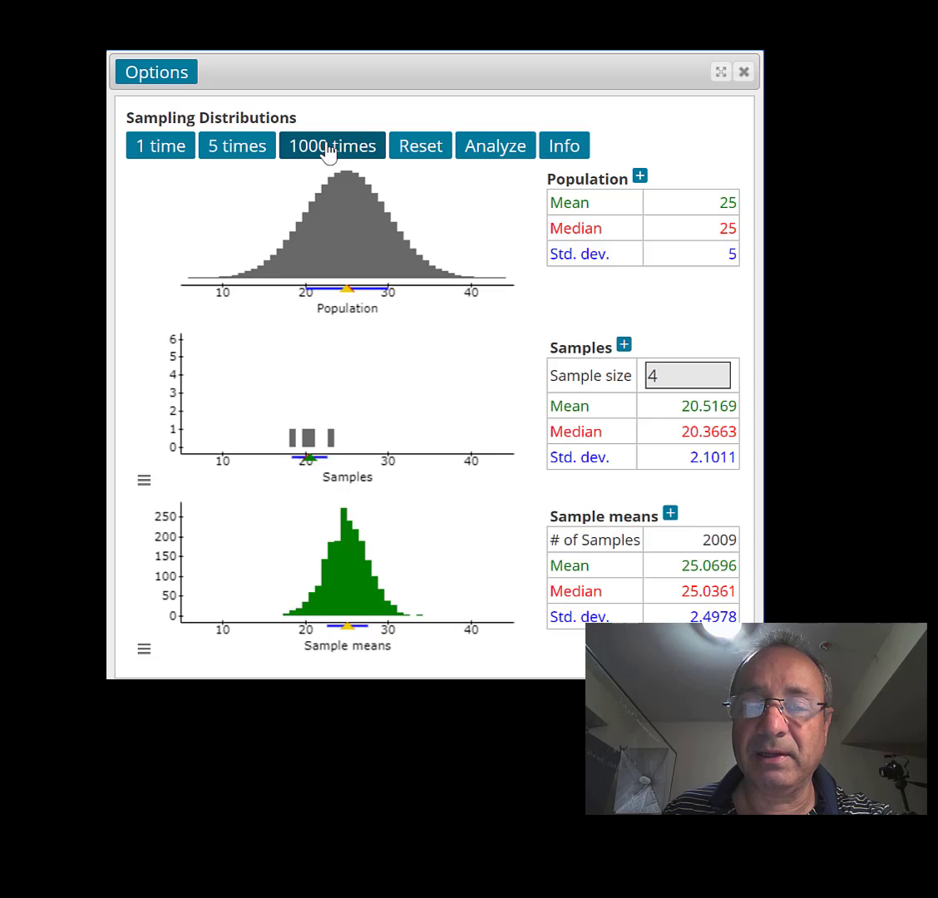
click(329, 154)
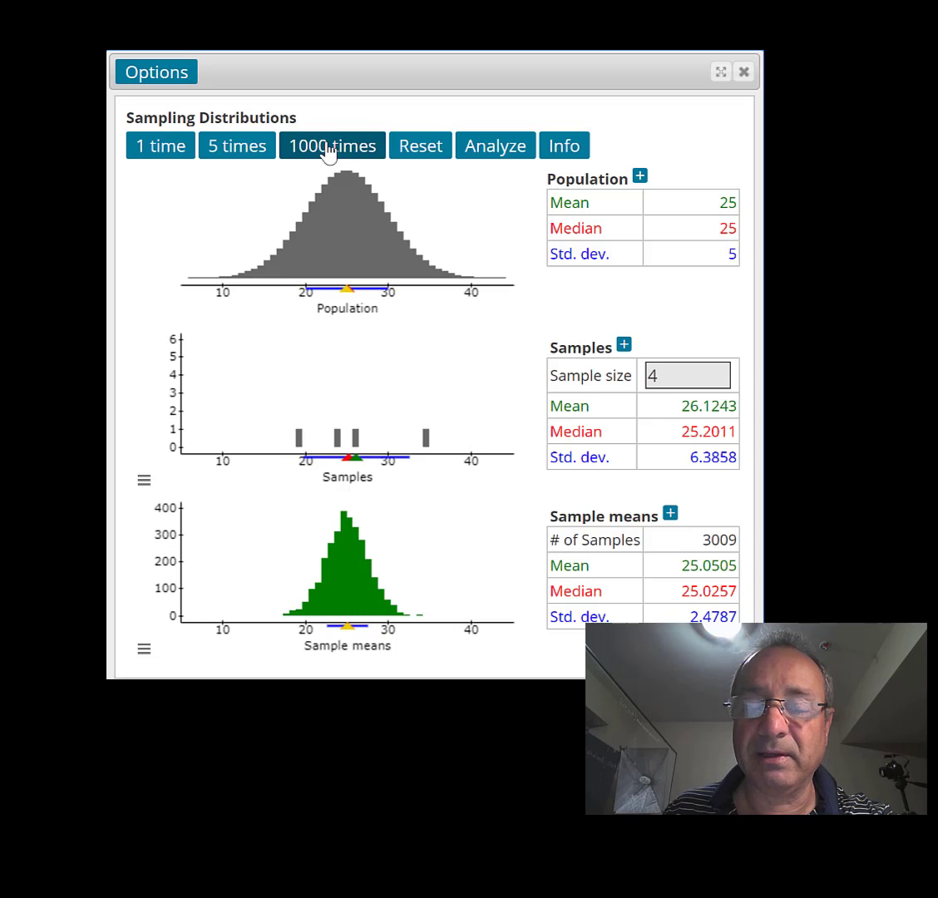
click(329, 154)
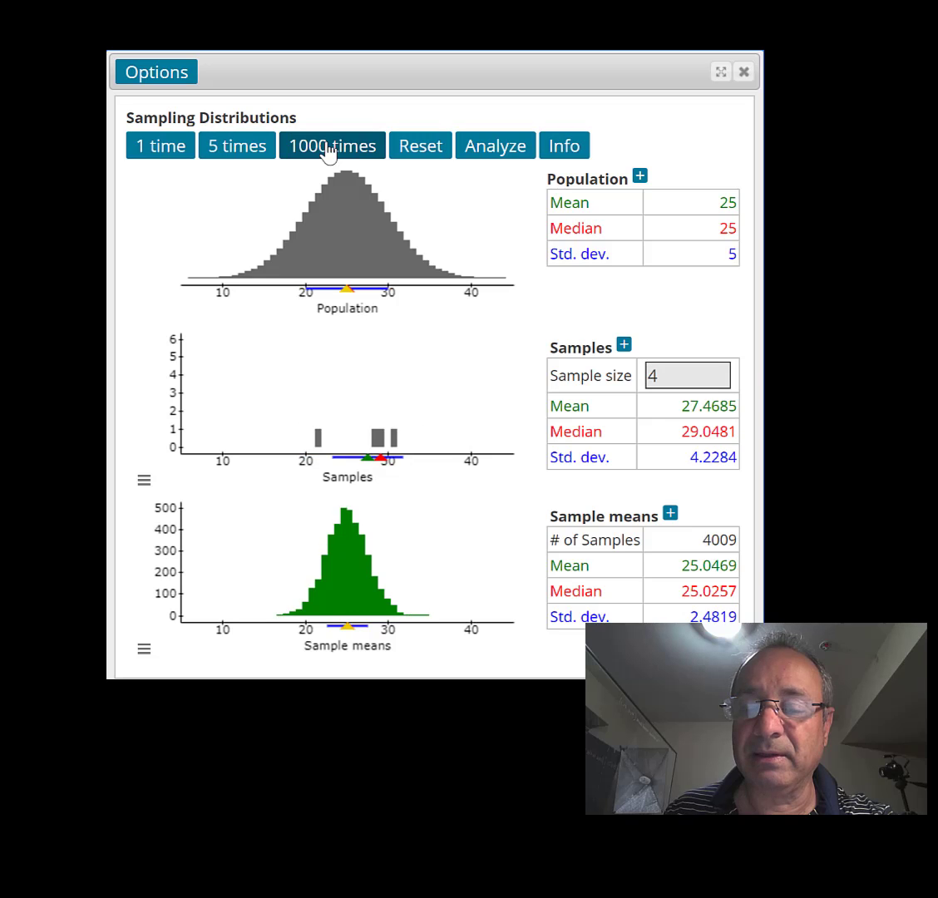
click(329, 154)
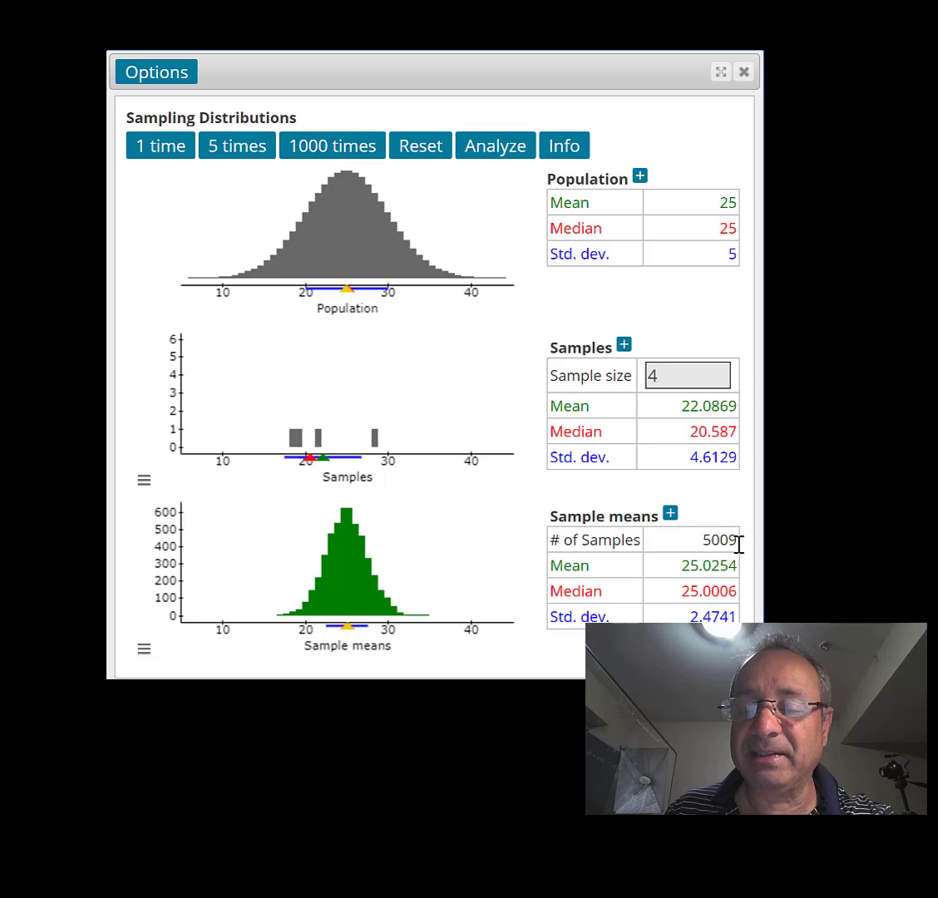
click(331, 150)
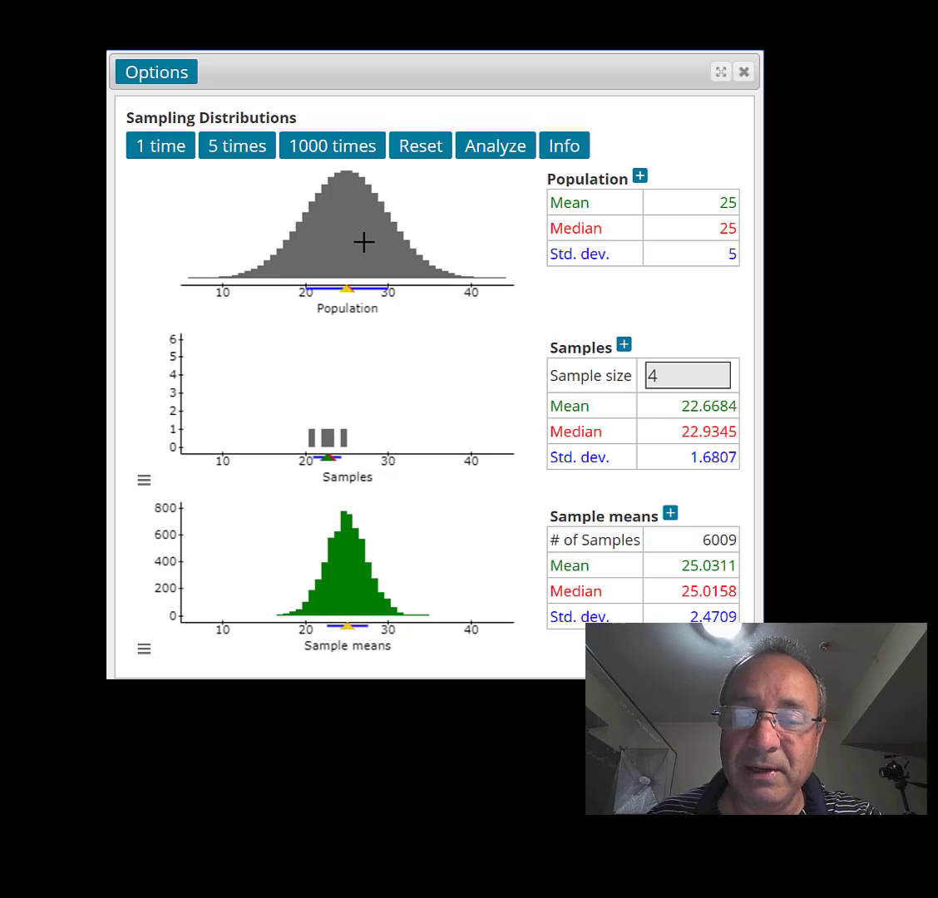
click(329, 393)
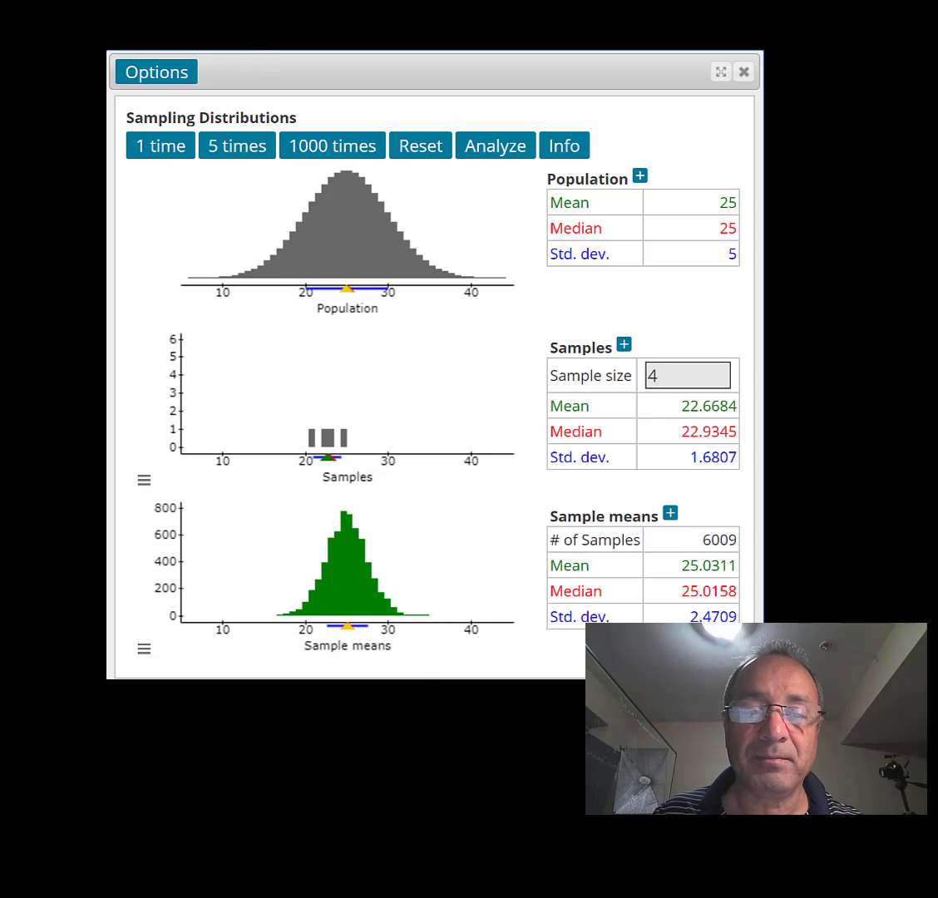
- Set the sample size to 36 and draw 8000 sample means in batches of 1000
text(36)
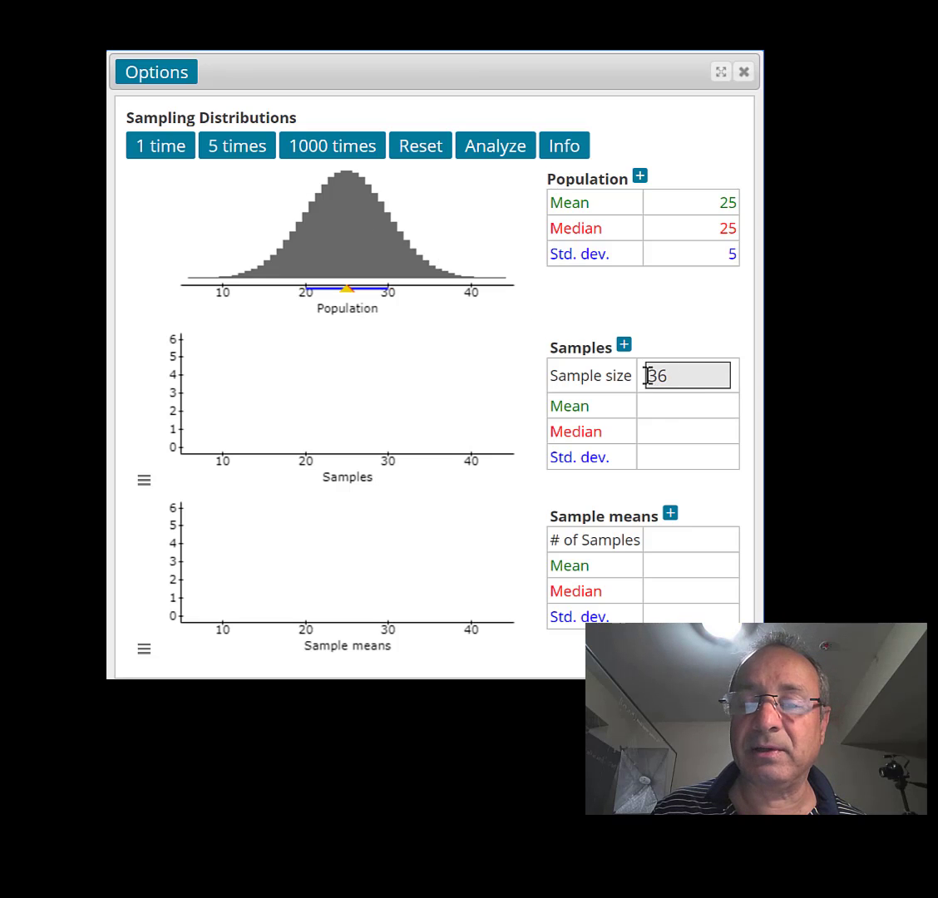
click(324, 153)
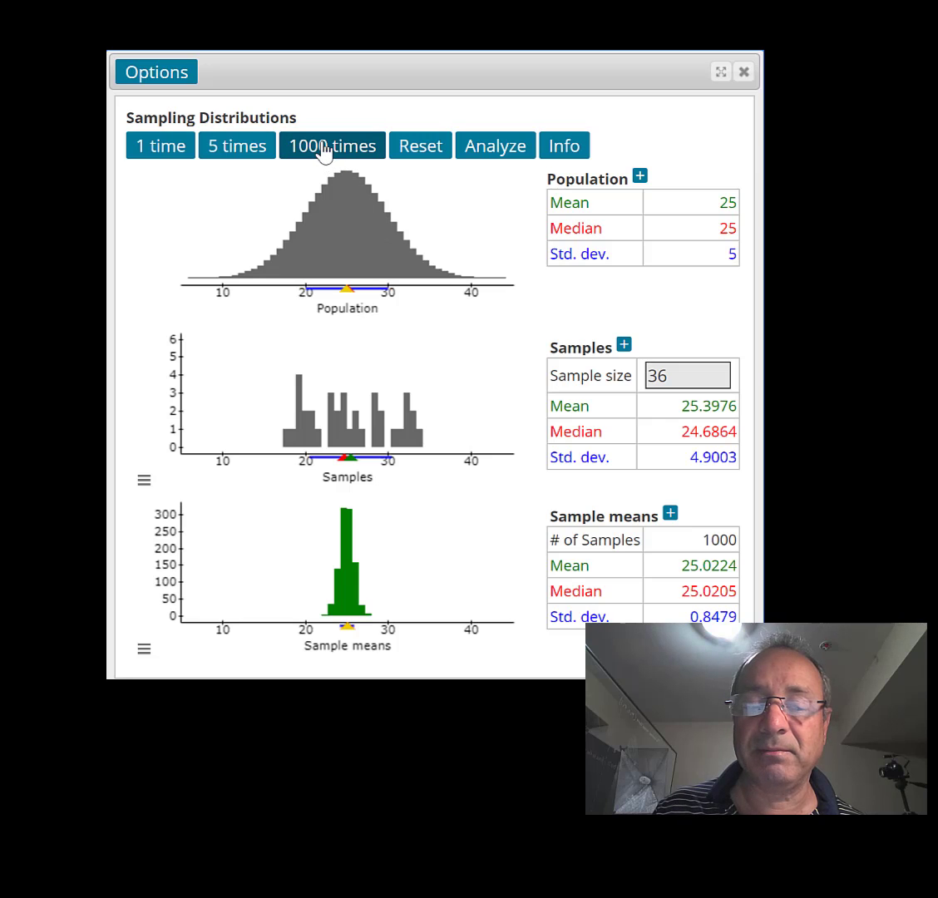
click(324, 153)
click(323, 153)
click(323, 154)
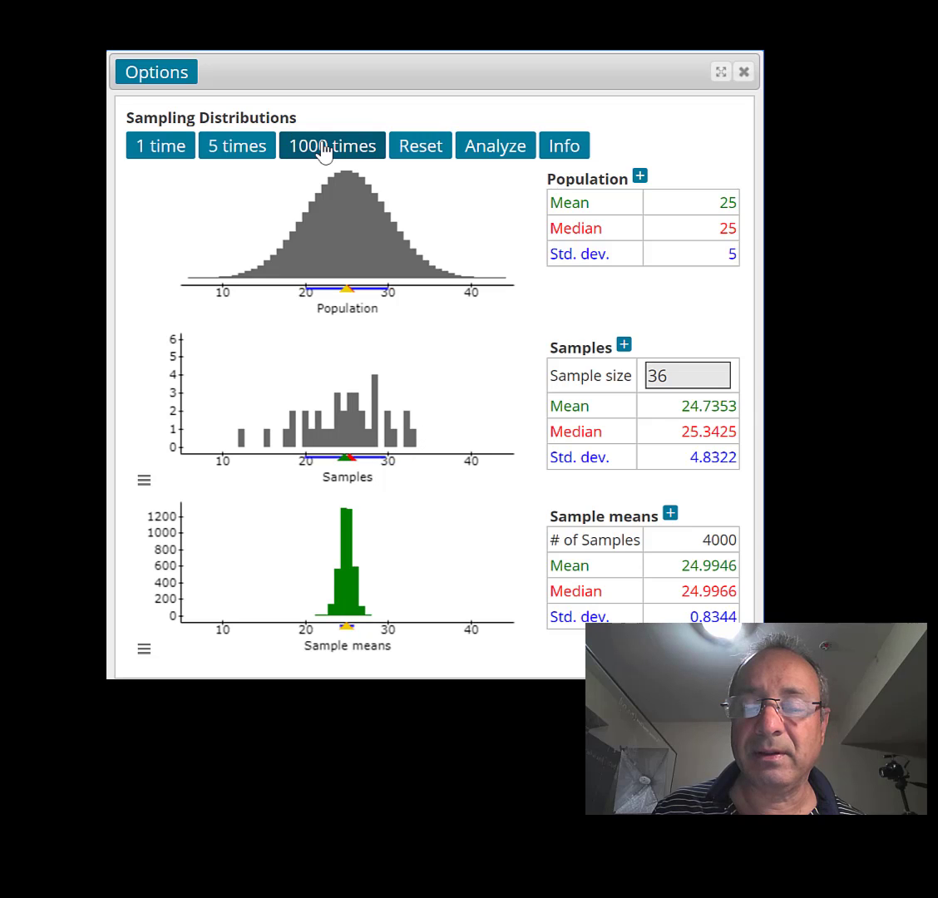
click(324, 153)
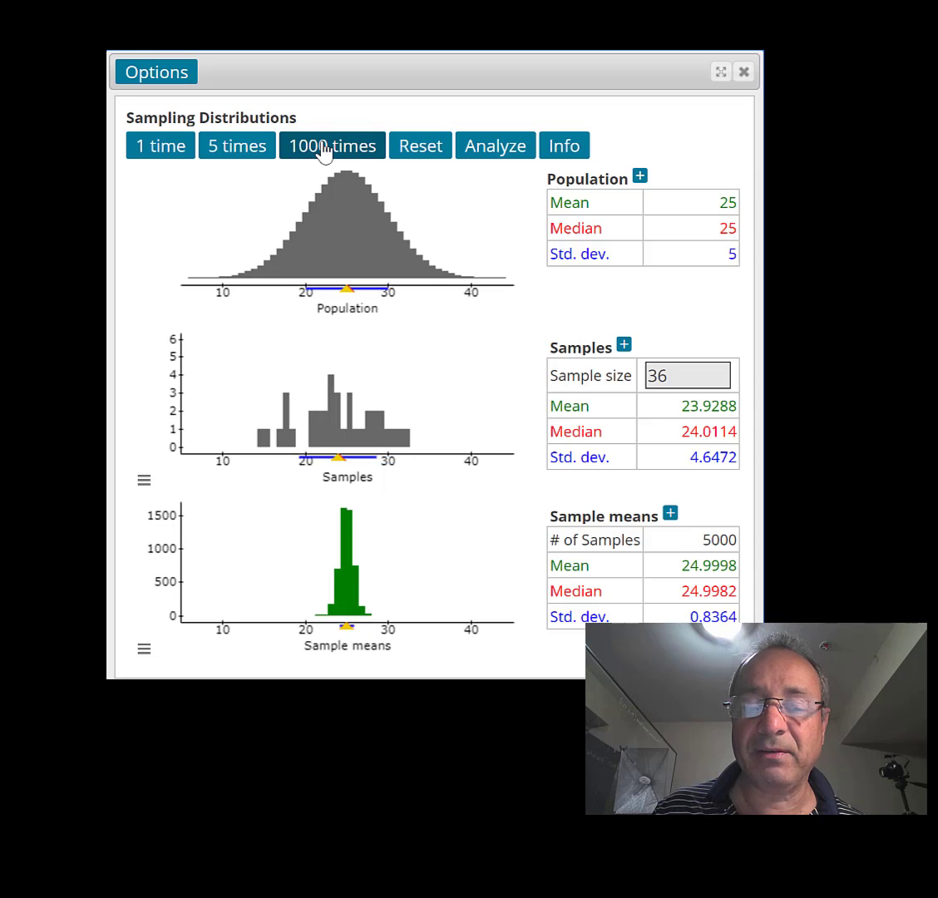
click(323, 153)
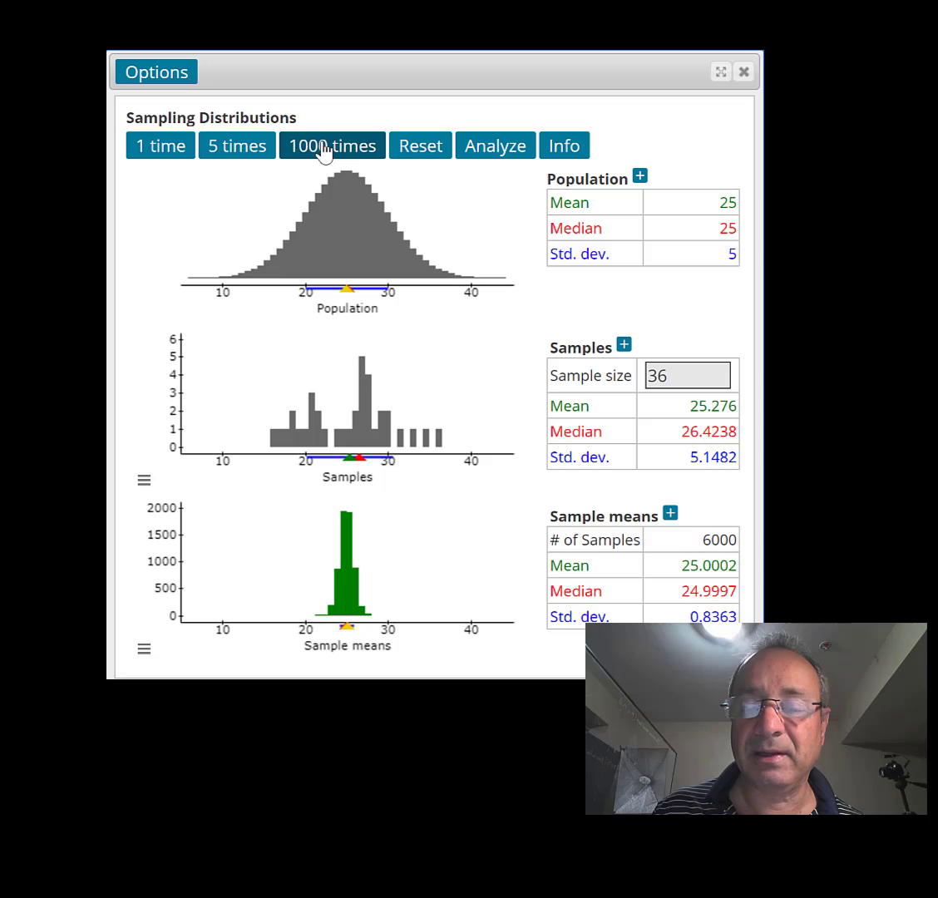
click(323, 153)
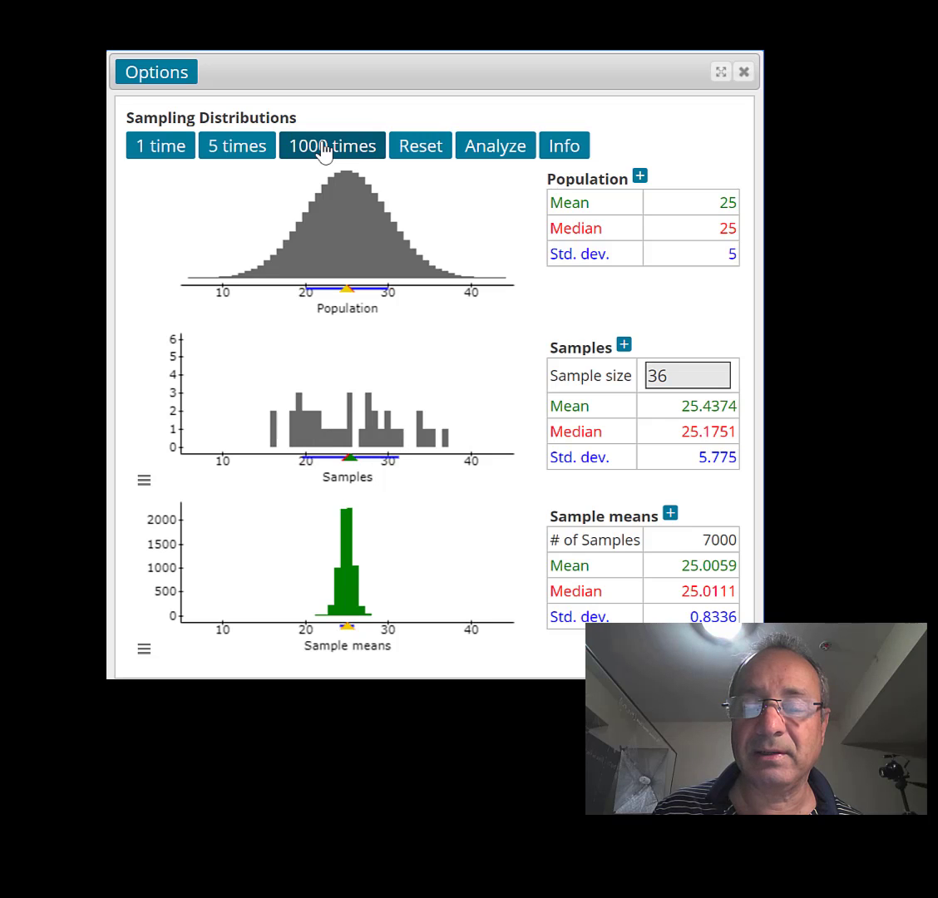
click(324, 153)
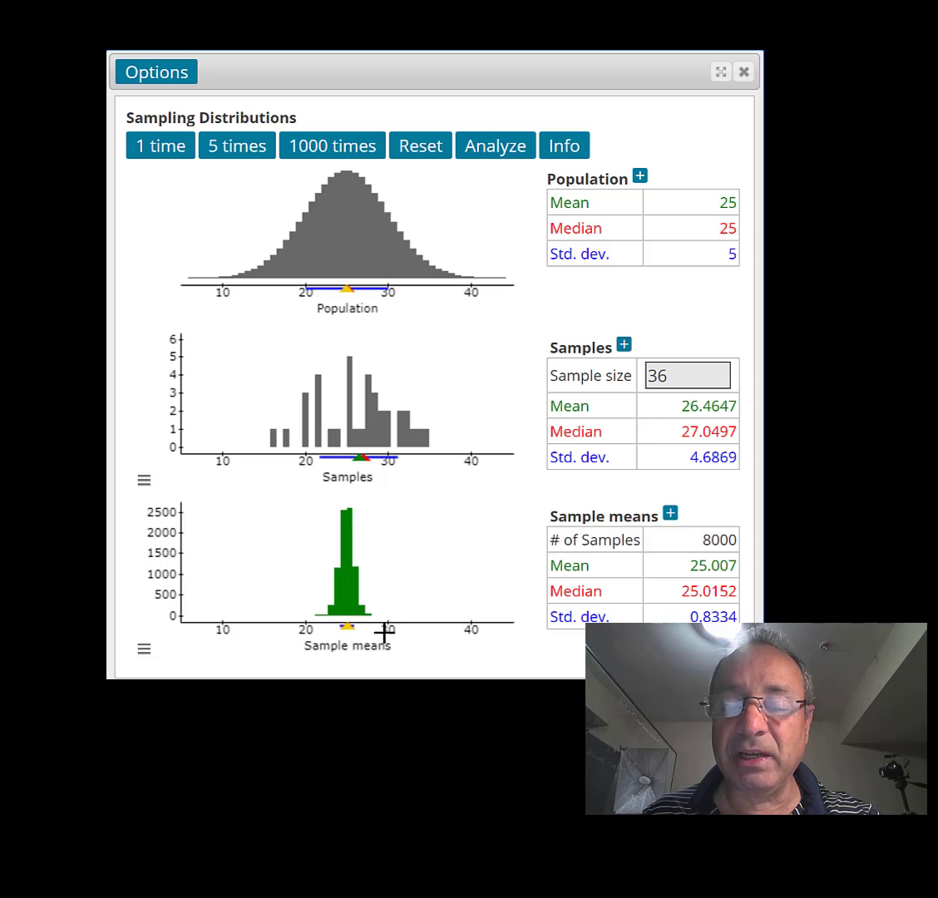
- Reset the samples and sketch a right-skewed population with mean 23.0223 and SD 7.7288
mouse_move(348, 626)
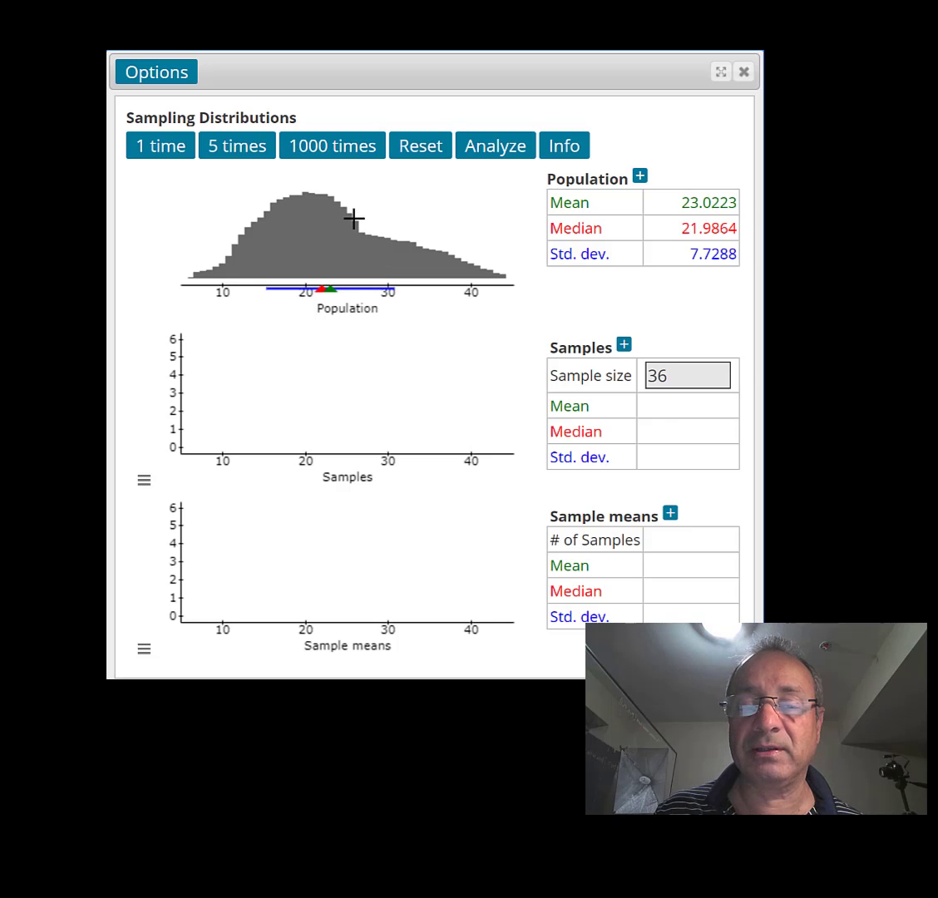
- Lower the population's right tail (mean 20.6133, SD 8.1534) and draw one size-36 sample
mouse_move(358, 225)
mouse_down()
mouse_move(499, 276)
mouse_move(302, 214)
mouse_move(289, 199)
mouse_move(505, 274)
mouse_move(281, 203)
mouse_move(251, 207)
mouse_move(204, 263)
mouse_move(231, 203)
mouse_move(260, 186)
mouse_move(312, 208)
mouse_move(251, 256)
mouse_up()
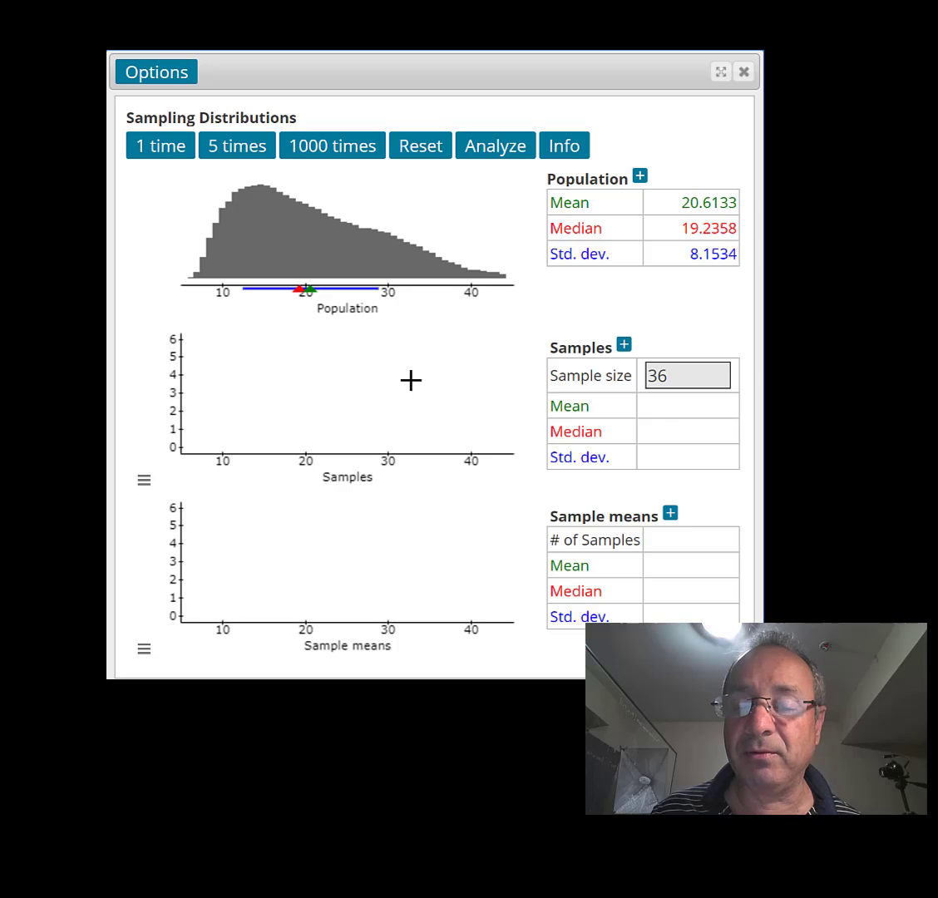
click(170, 152)
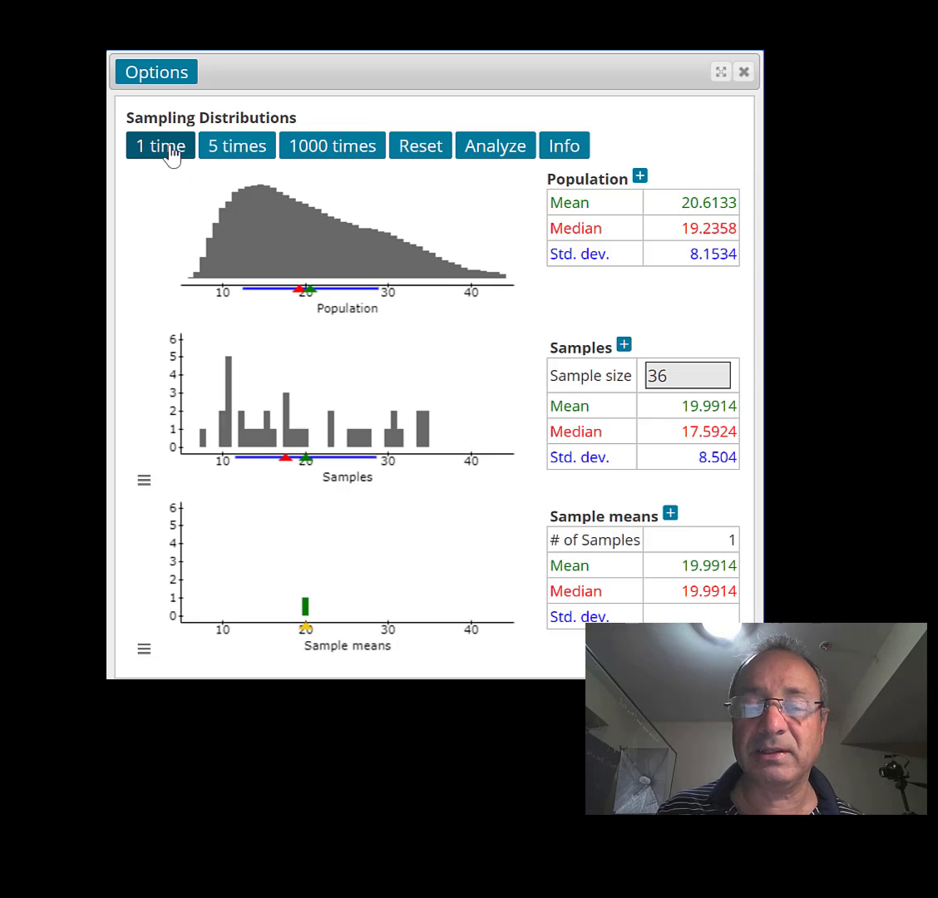
- Draw seven batches of 1000 samples from the skewed population, reaching 8001 sample means
click(323, 151)
click(323, 152)
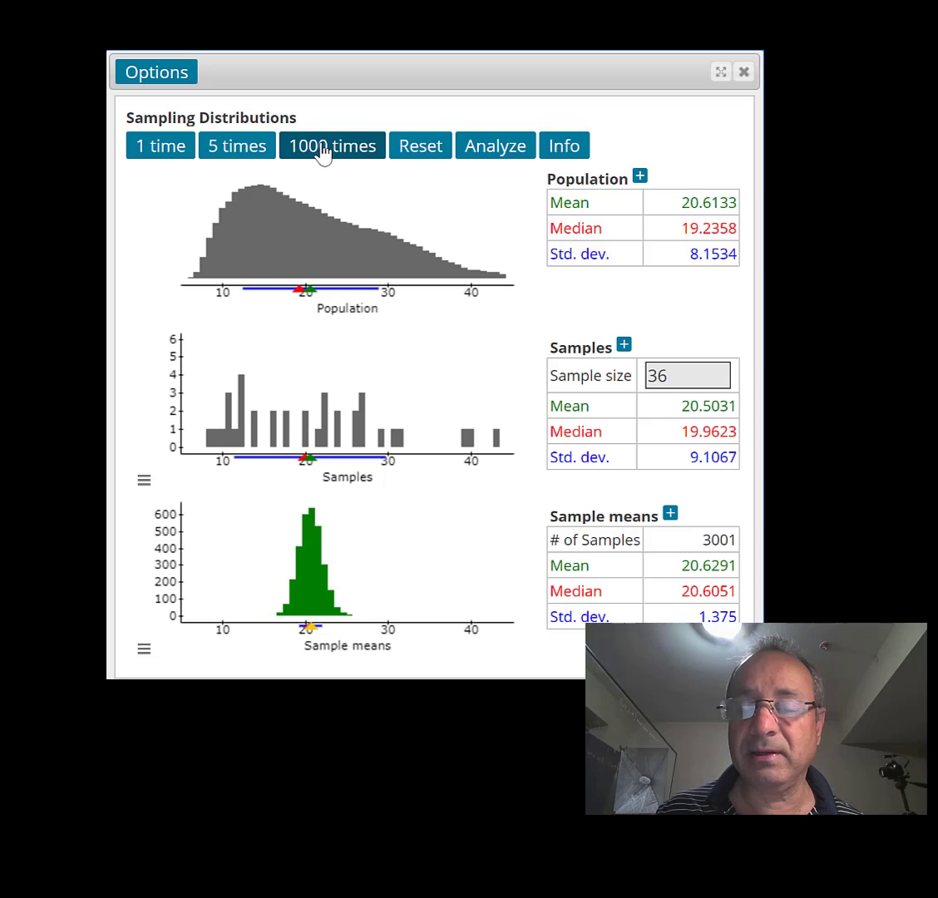
click(322, 152)
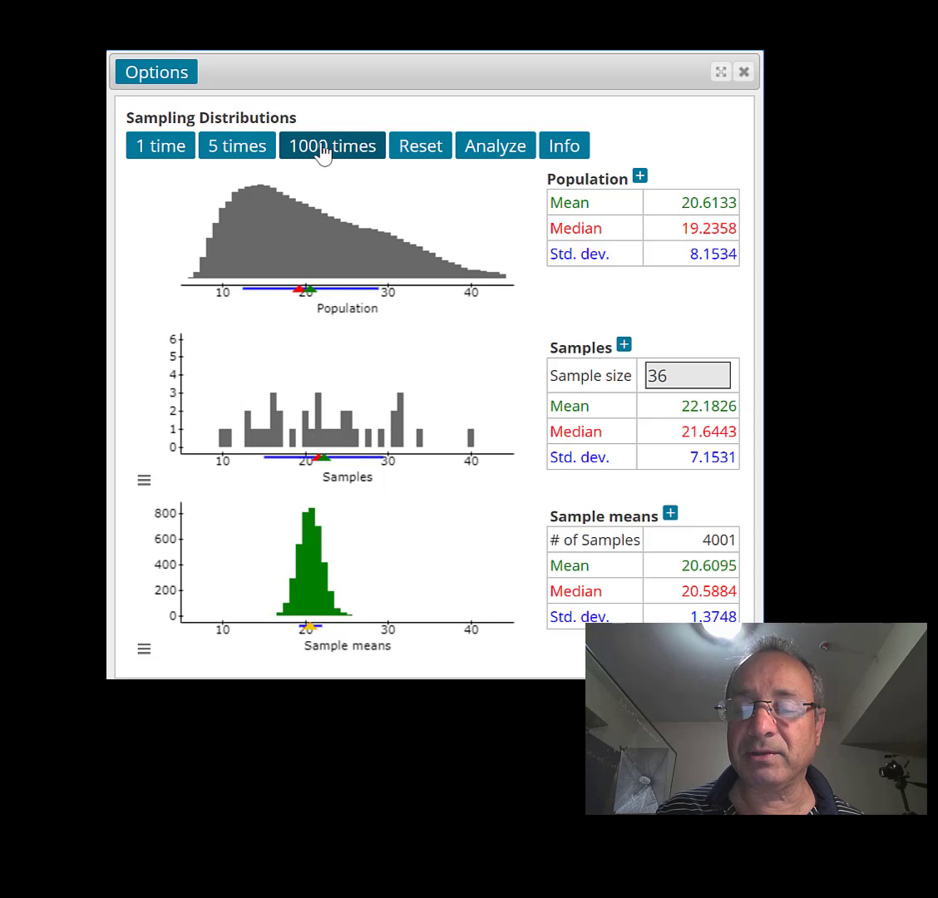
click(322, 151)
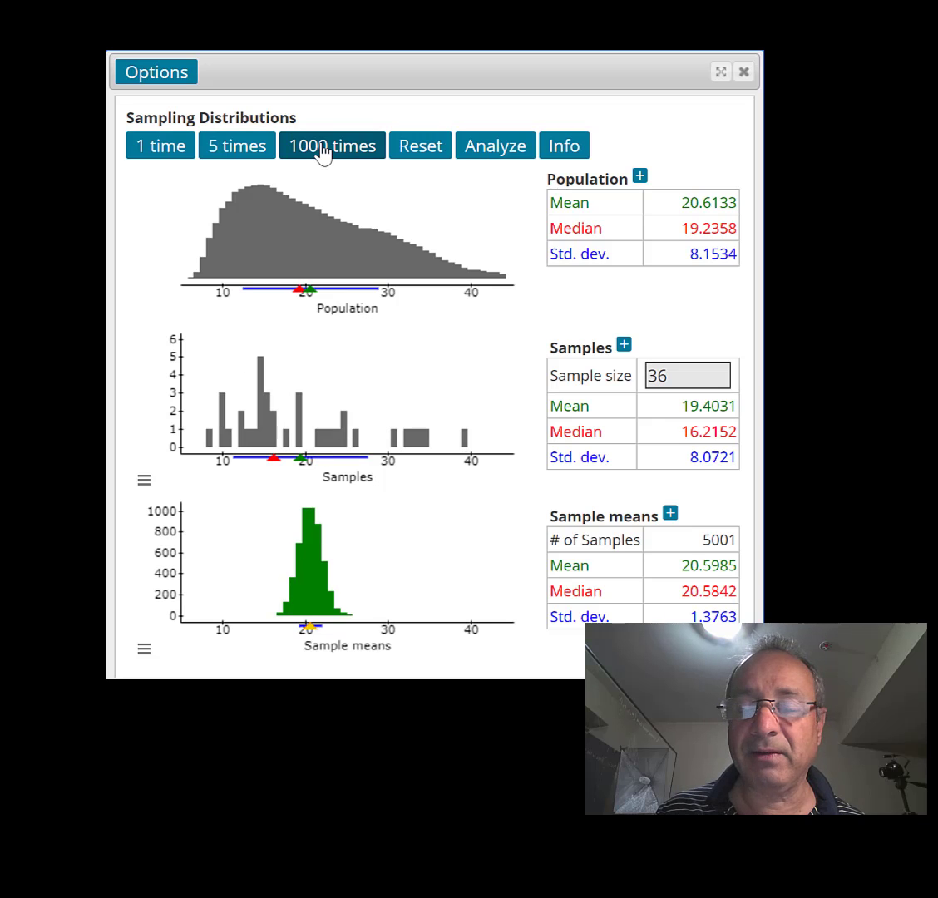
click(323, 151)
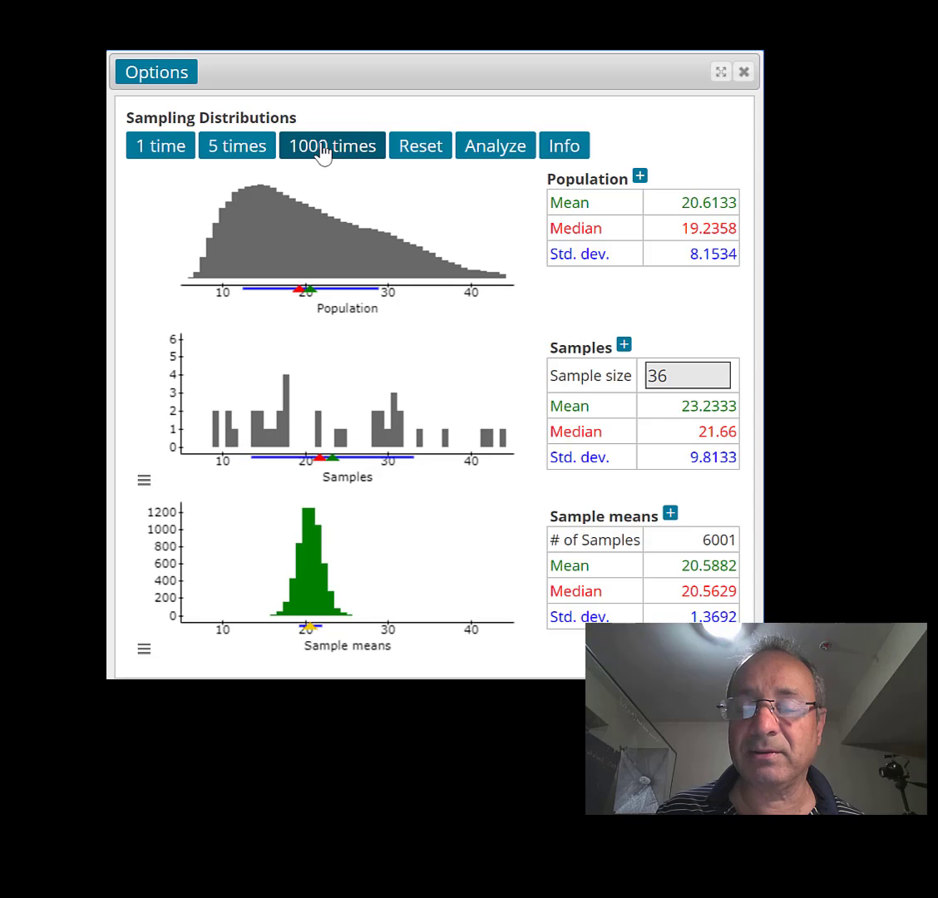
click(322, 151)
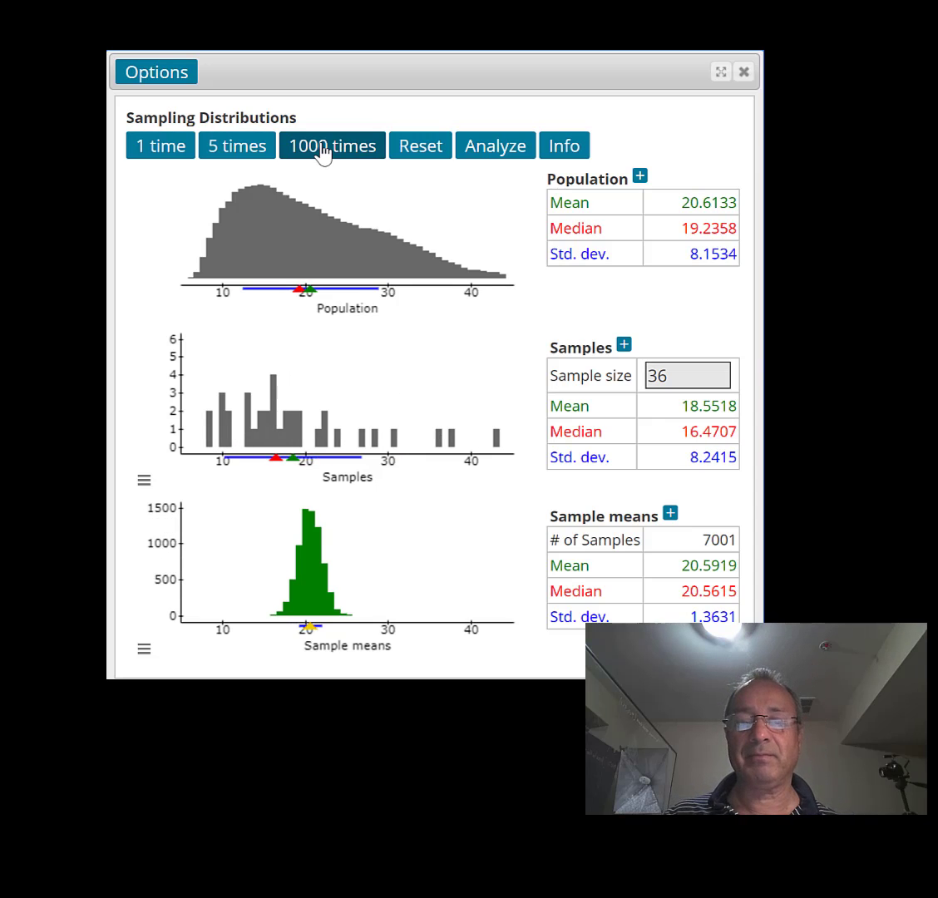
click(322, 152)
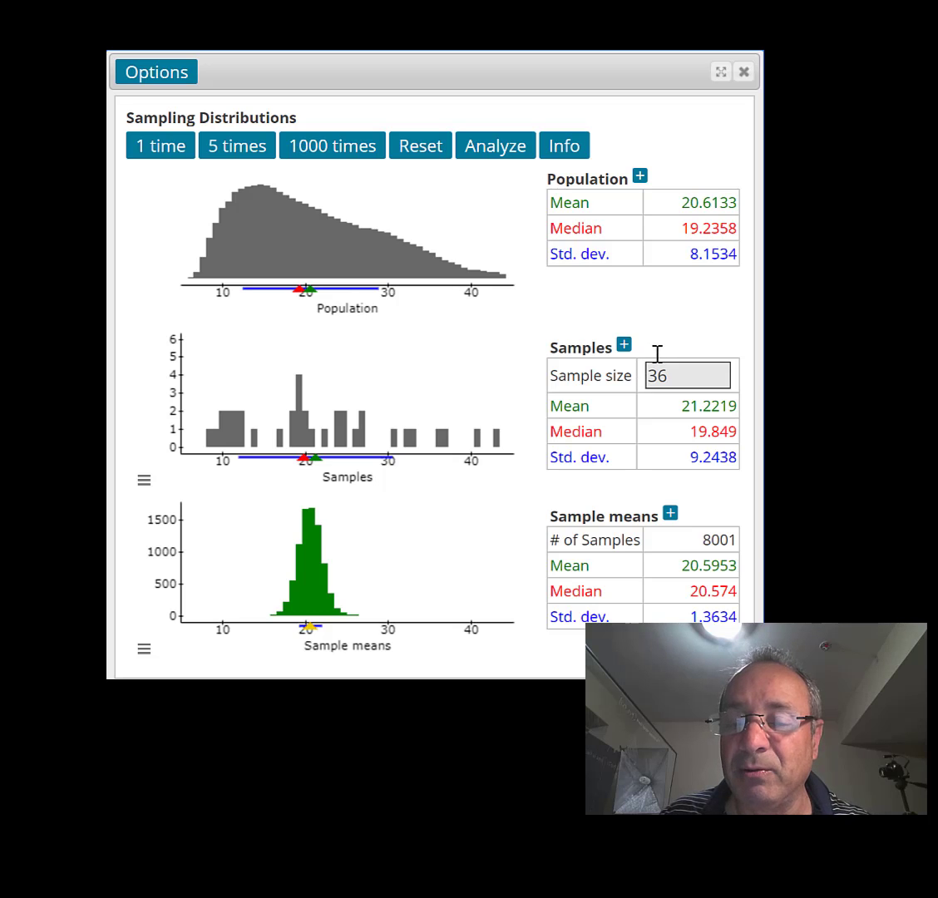
- Highlight the sample means' standard deviation value 1.3634 in the table
drag(688, 617, 740, 614)
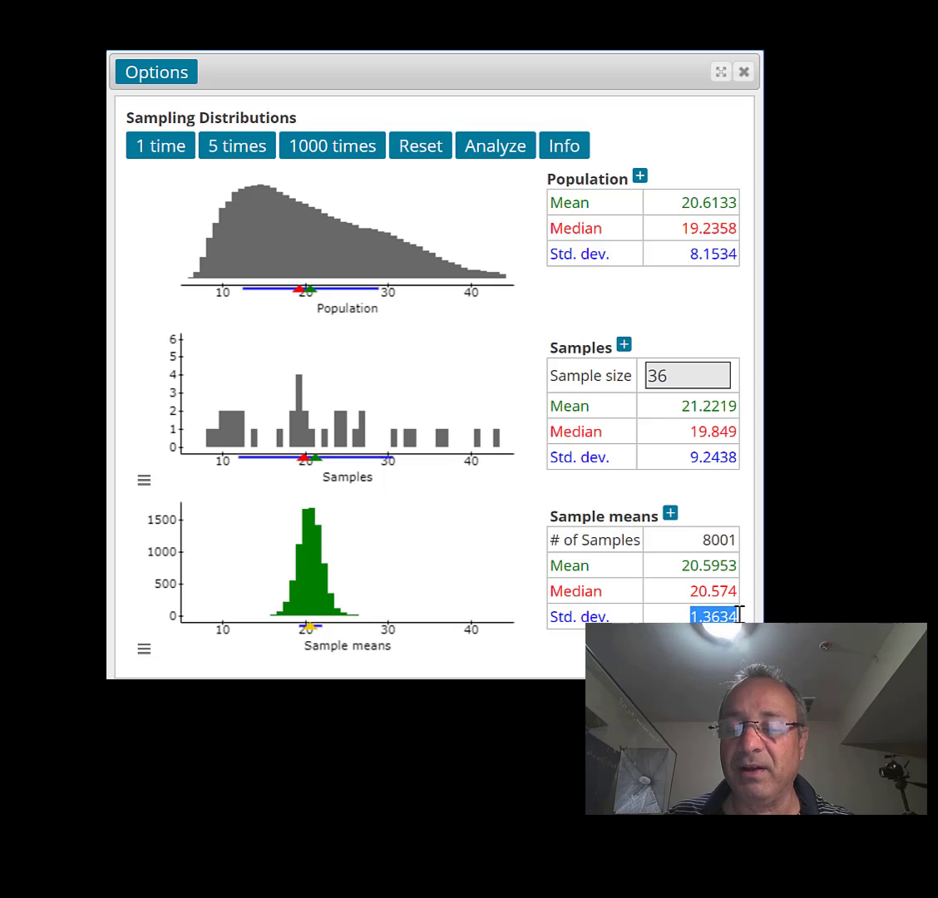